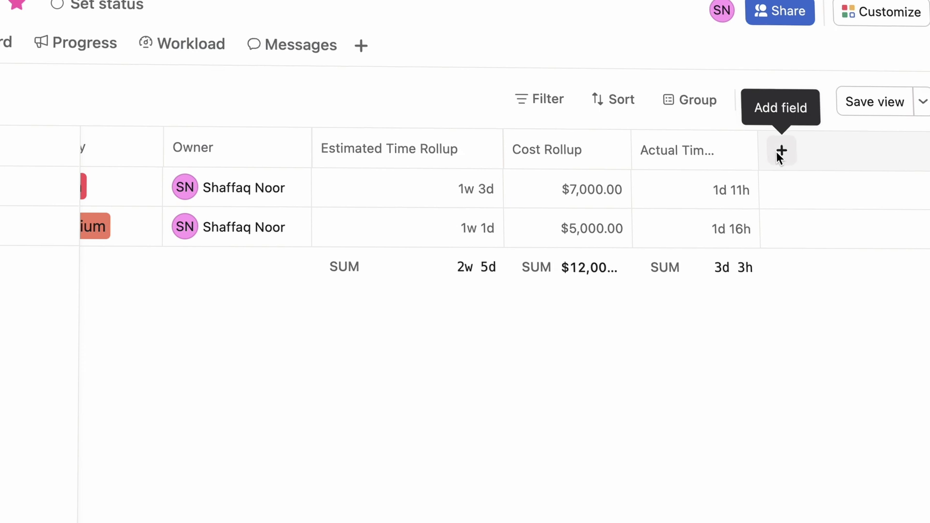
- Start adding a new field to the portfolio list and make it a rollup
click(781, 151)
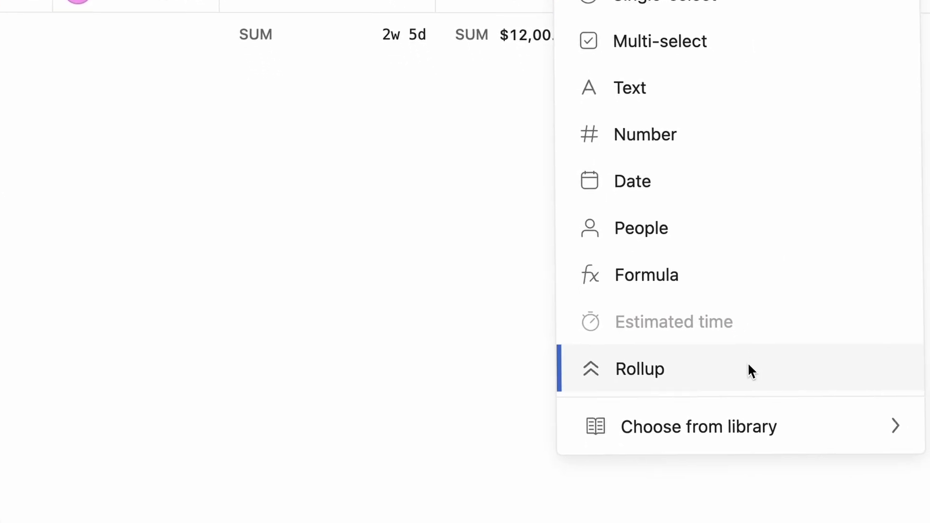
click(734, 319)
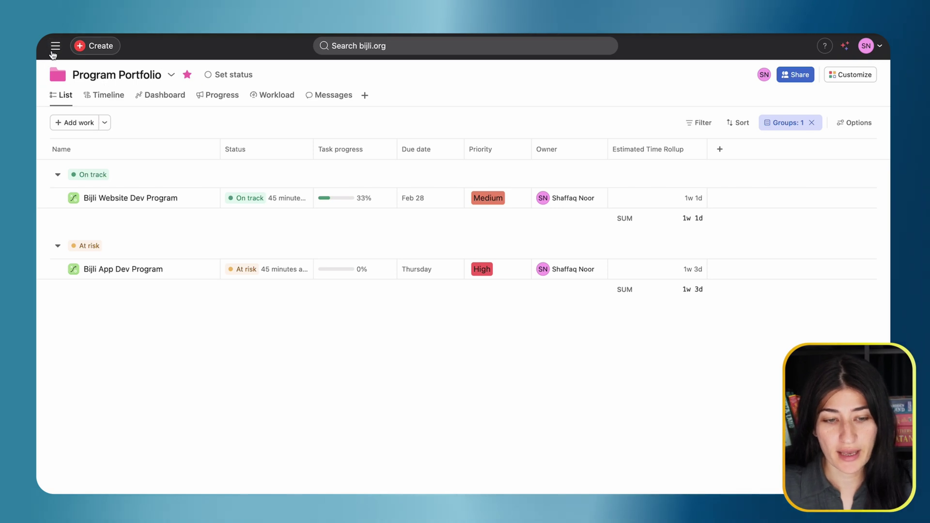
click(55, 46)
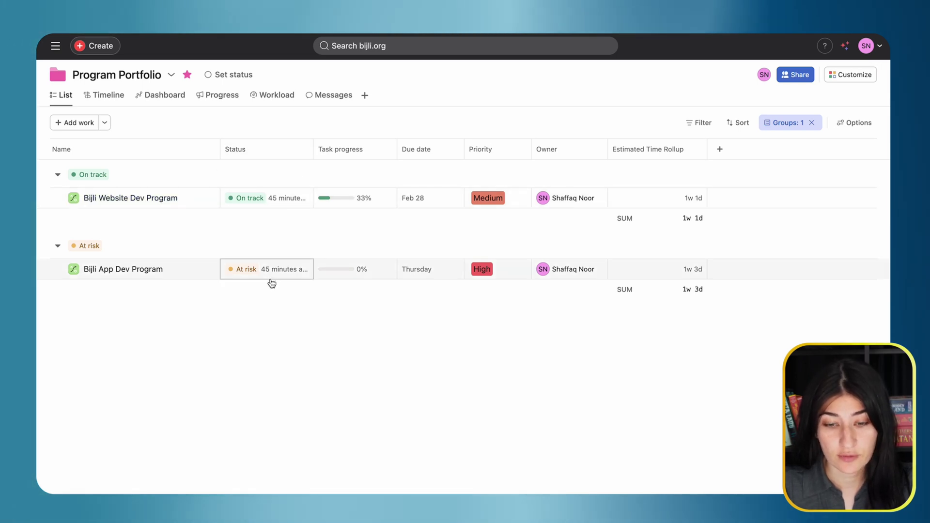
mouse_move(348, 205)
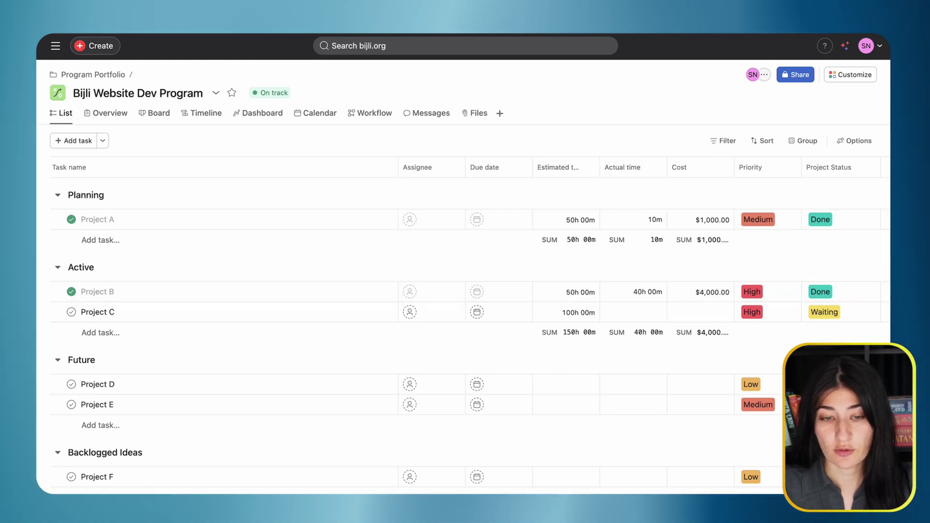
key(alt+Left)
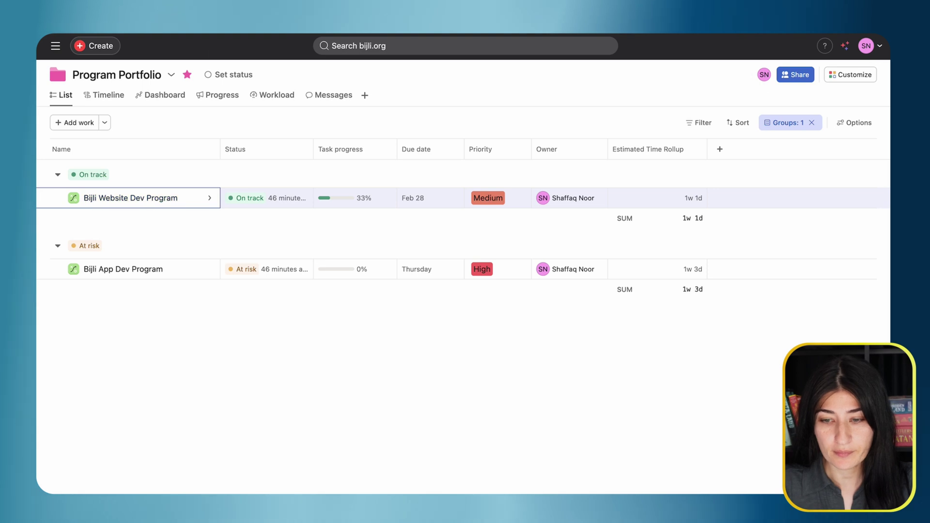
key(alt+Right)
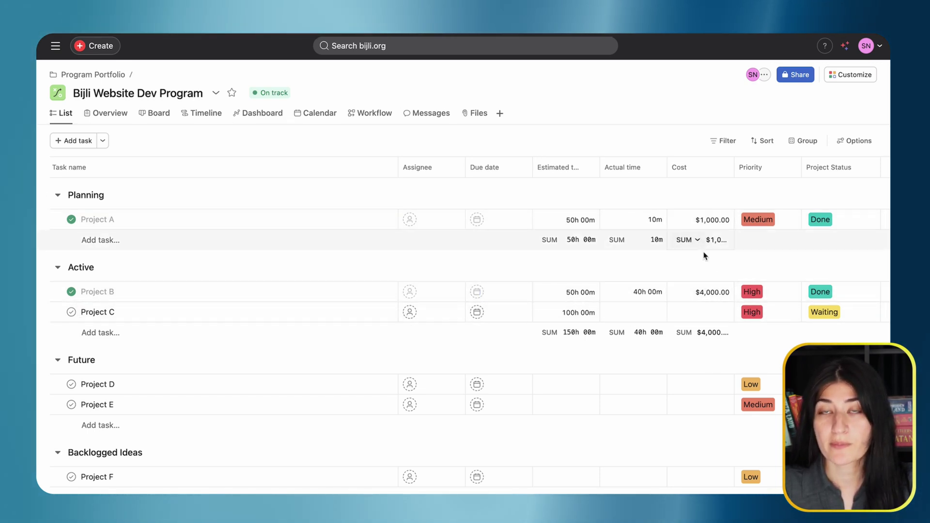
scroll(708, 327, down, 1)
scroll(709, 328, up, 1)
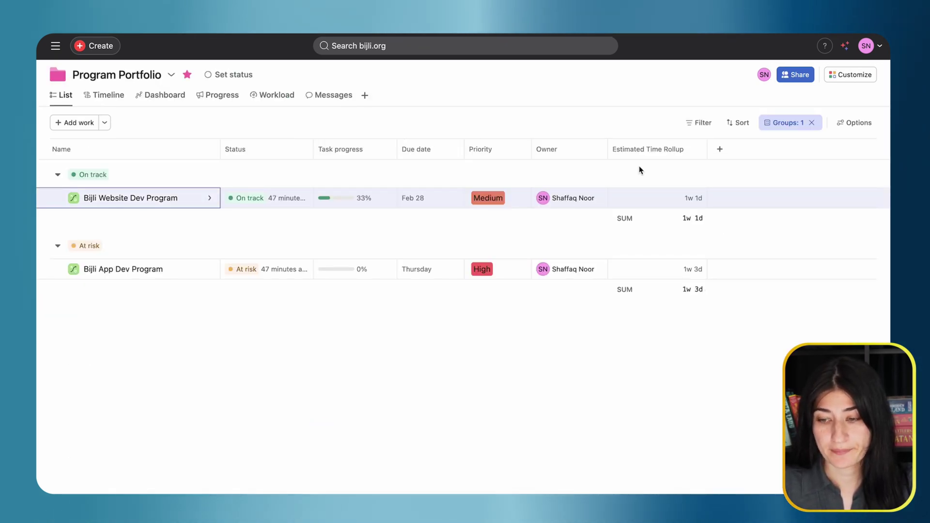
- Create a 'Cost Rollup' rollup field with the formula Rollup(Cost)
click(720, 150)
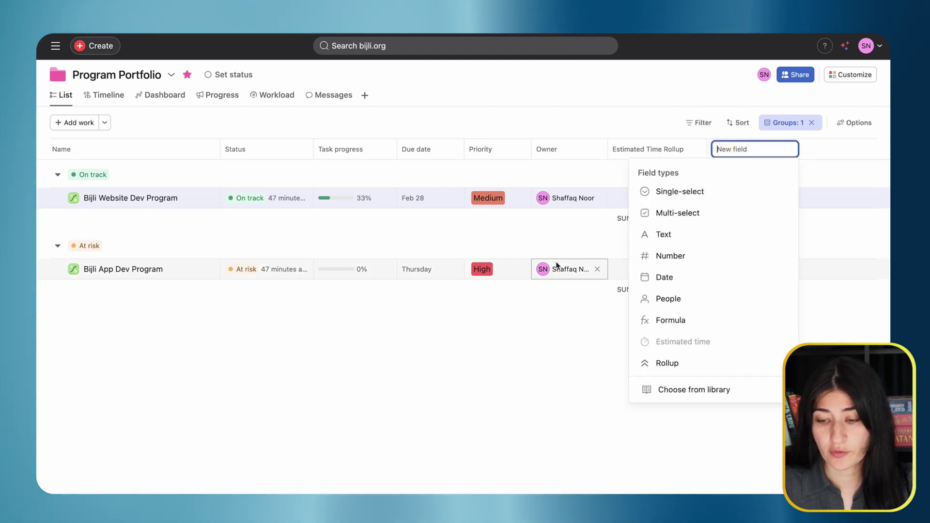
click(667, 364)
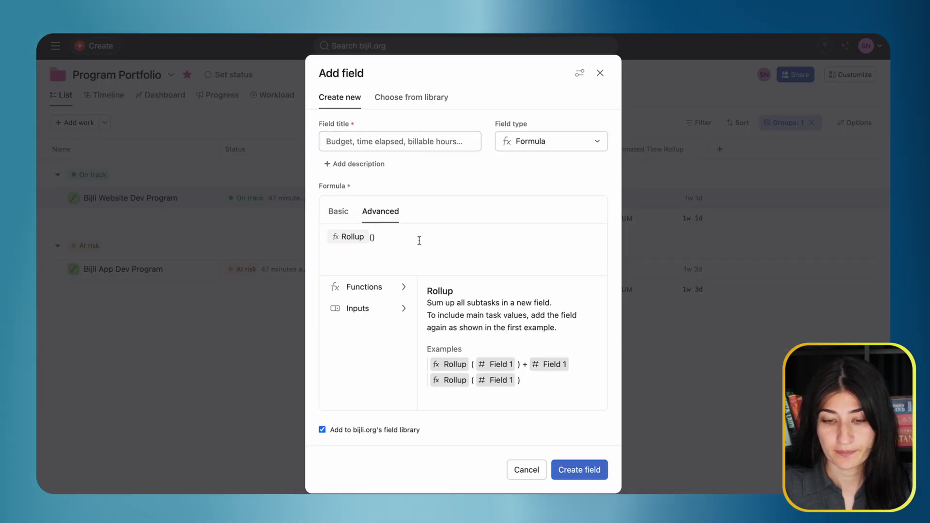
click(388, 141)
text(Cost Rollup)
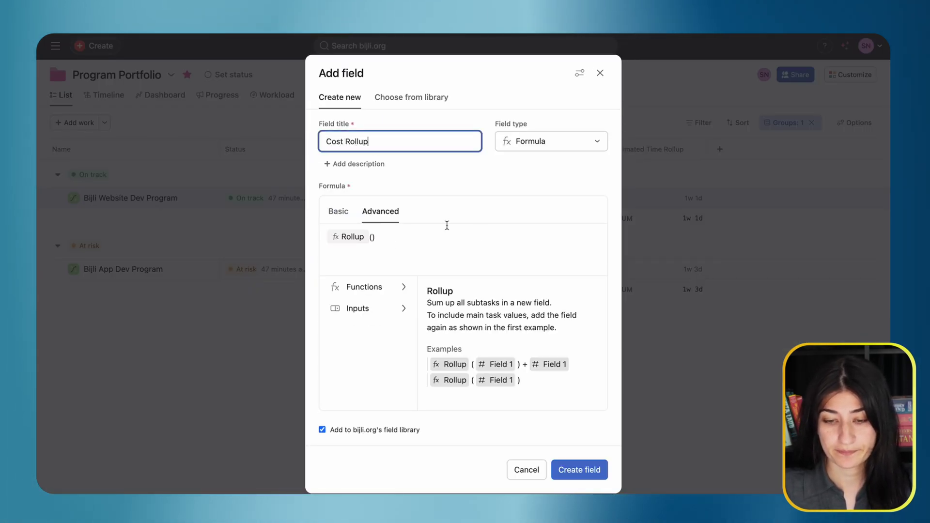
click(427, 240)
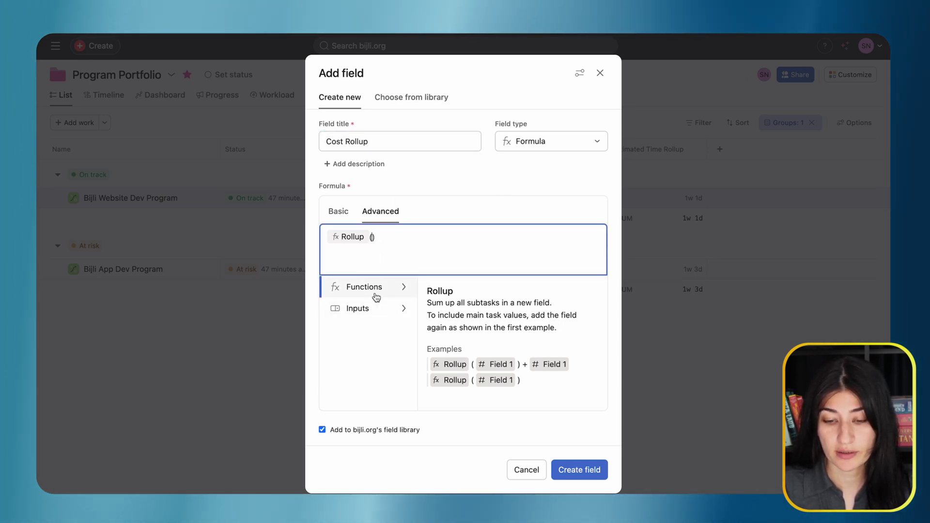
click(355, 311)
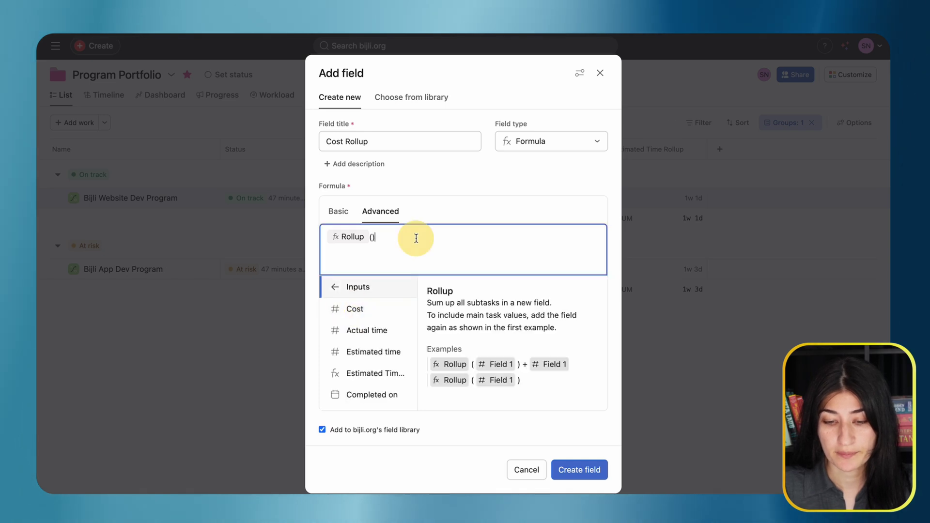
click(371, 316)
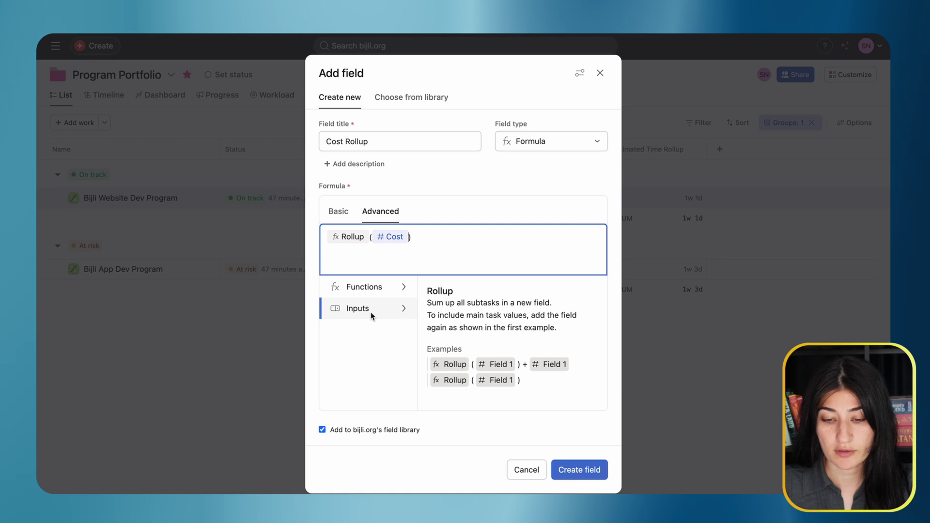
click(588, 470)
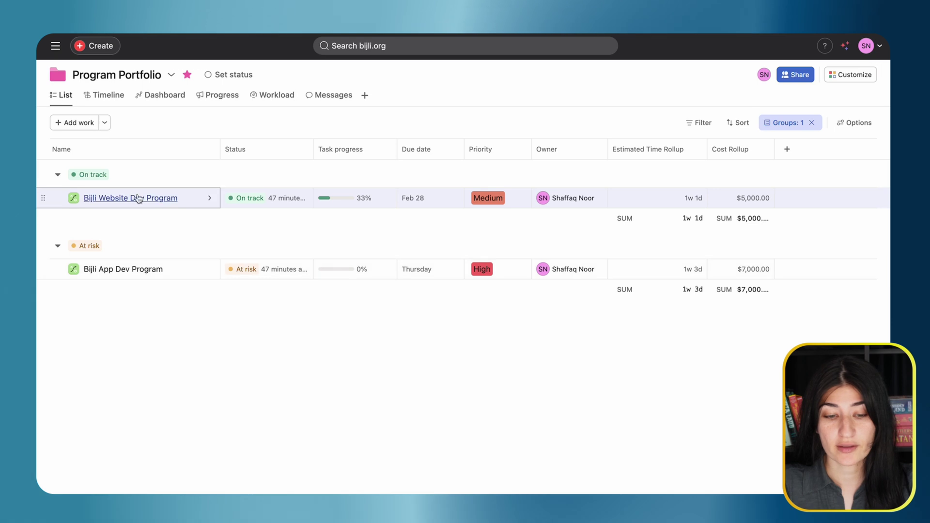
click(136, 271)
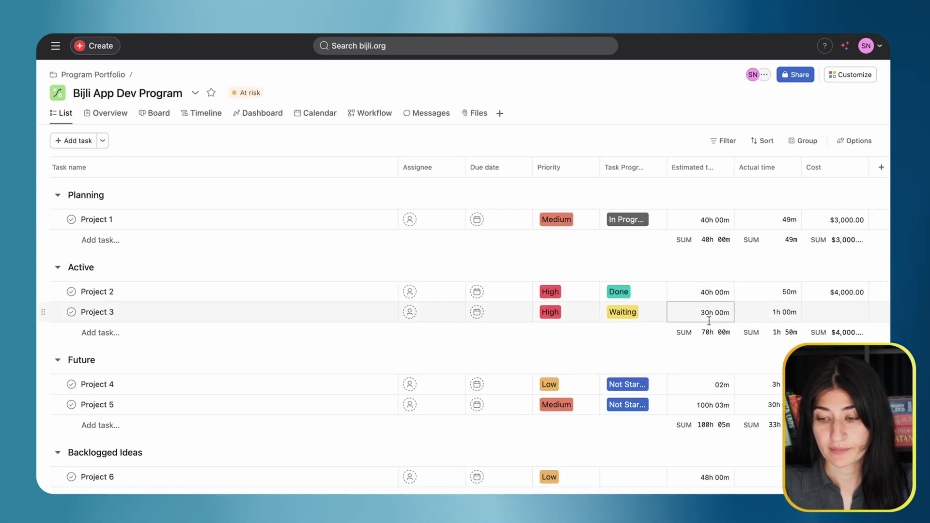
scroll(845, 305, down, 1)
scroll(844, 305, up, 1)
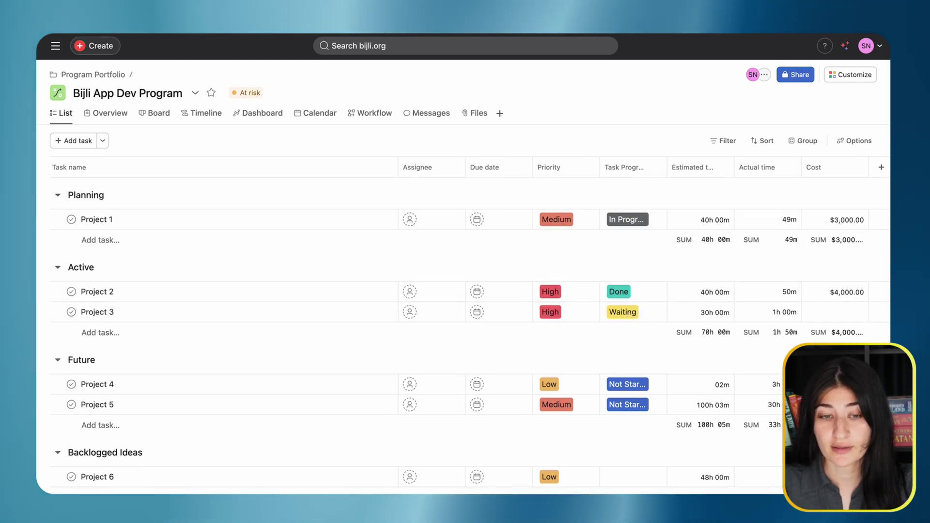
key(alt+Left)
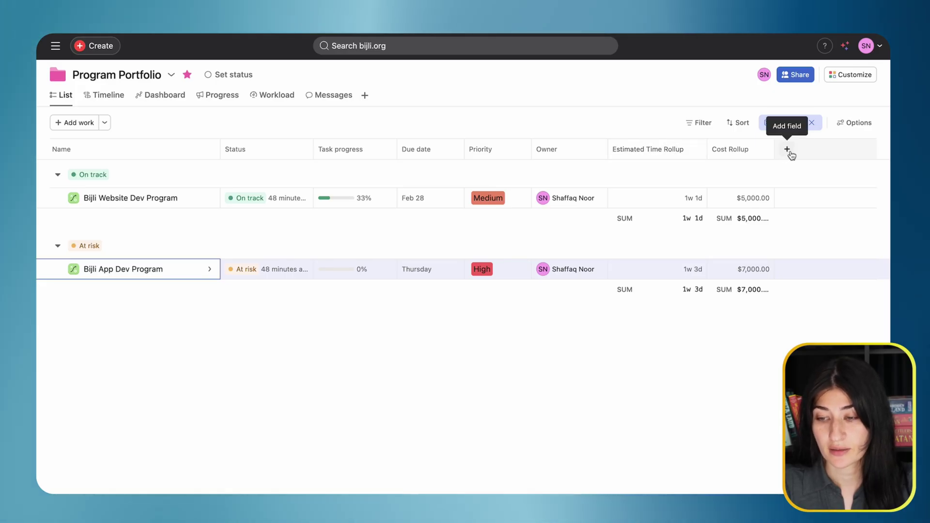
- Start a new rollup field whose formula rolls up Actual time
click(788, 152)
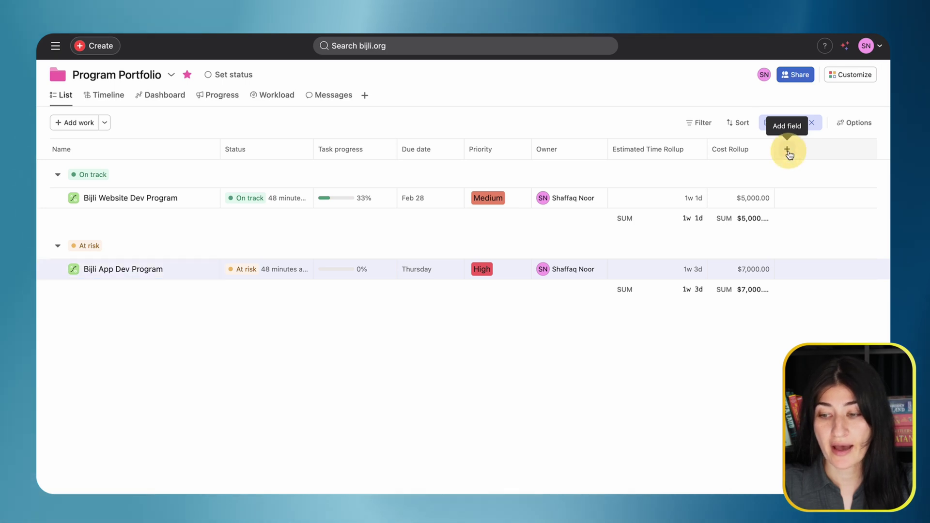
click(765, 367)
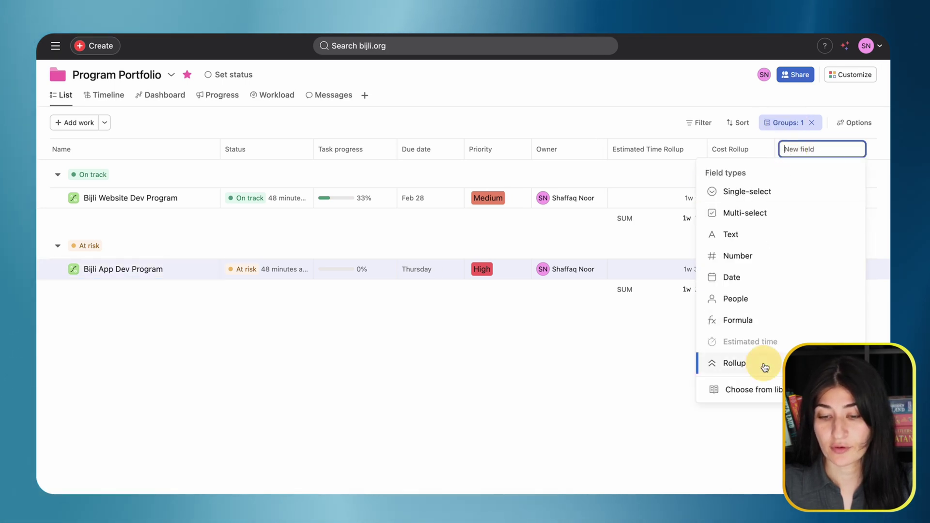
click(384, 235)
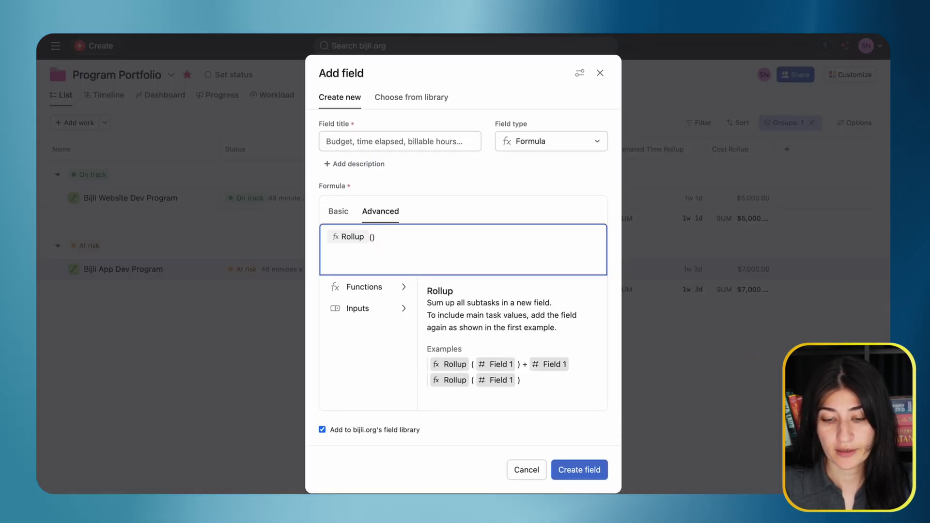
click(357, 310)
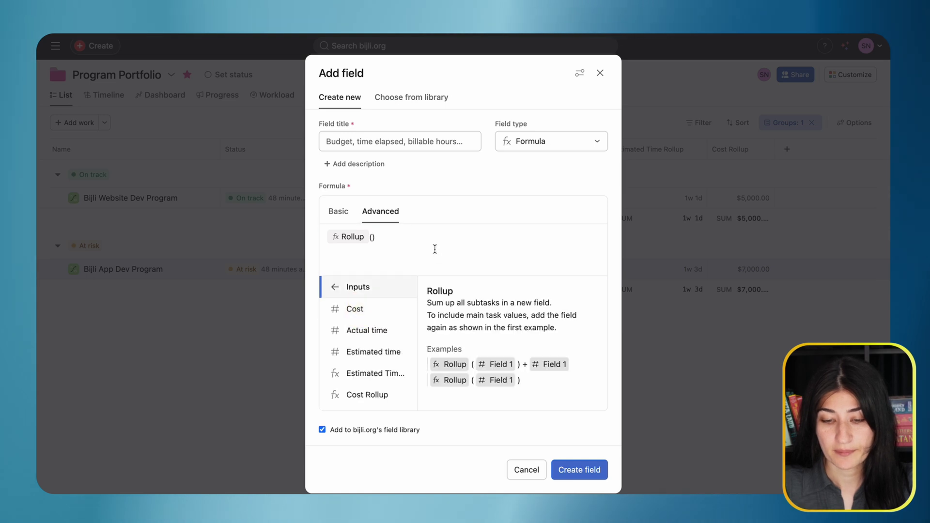
scroll(409, 393, down, 1)
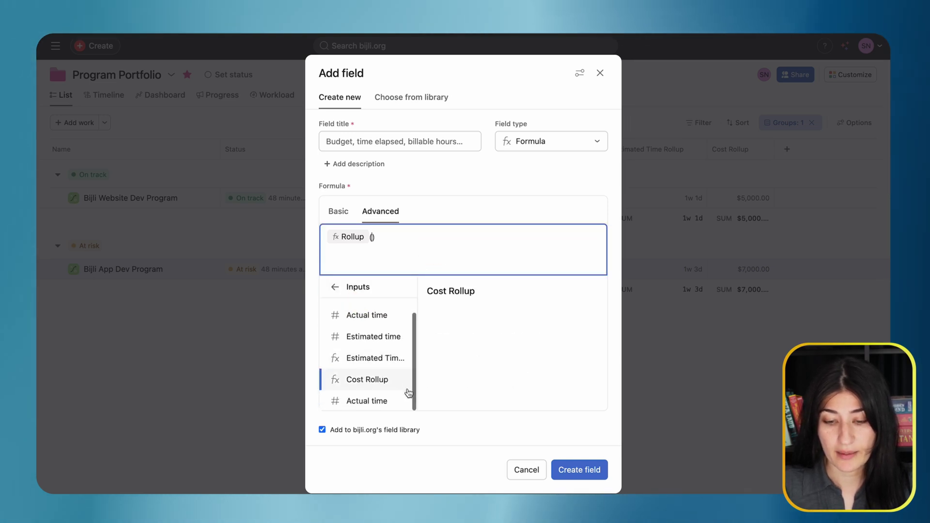
click(367, 401)
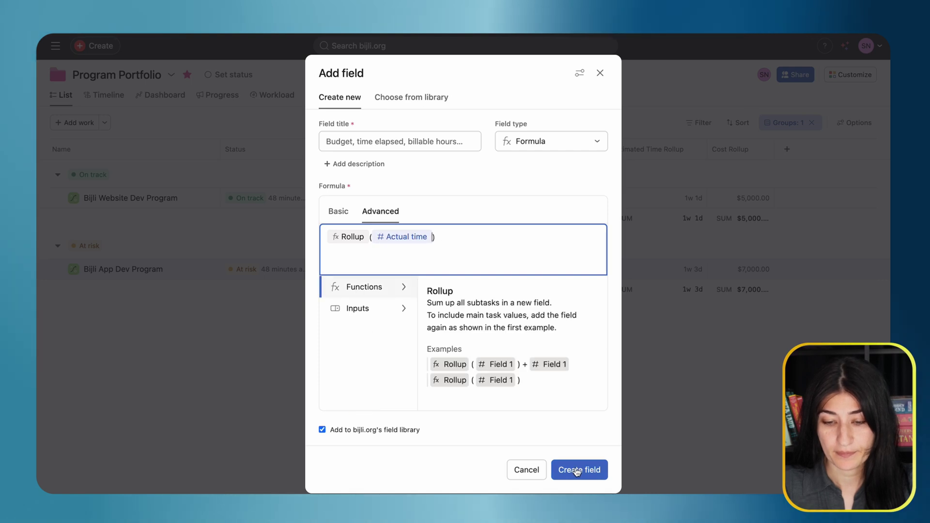
- Title the field 'Actual Time Rollup' and create it
click(517, 259)
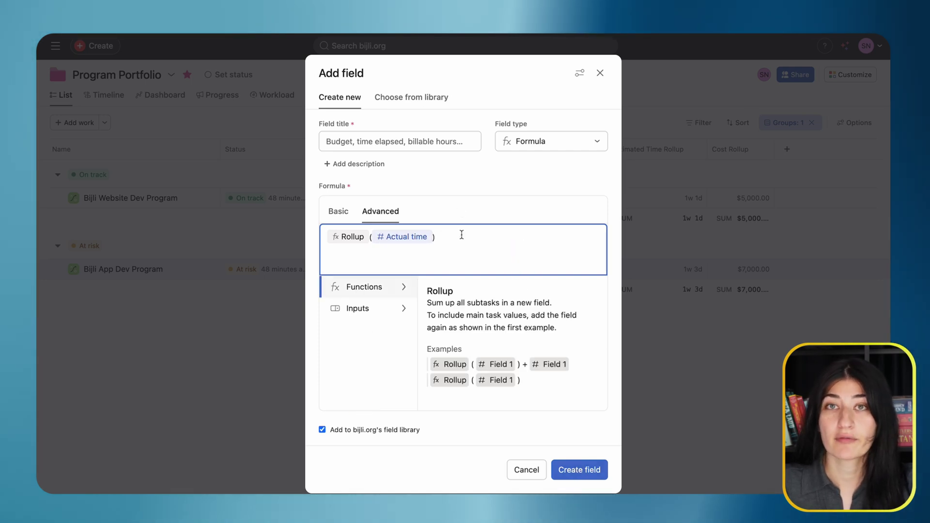
click(359, 313)
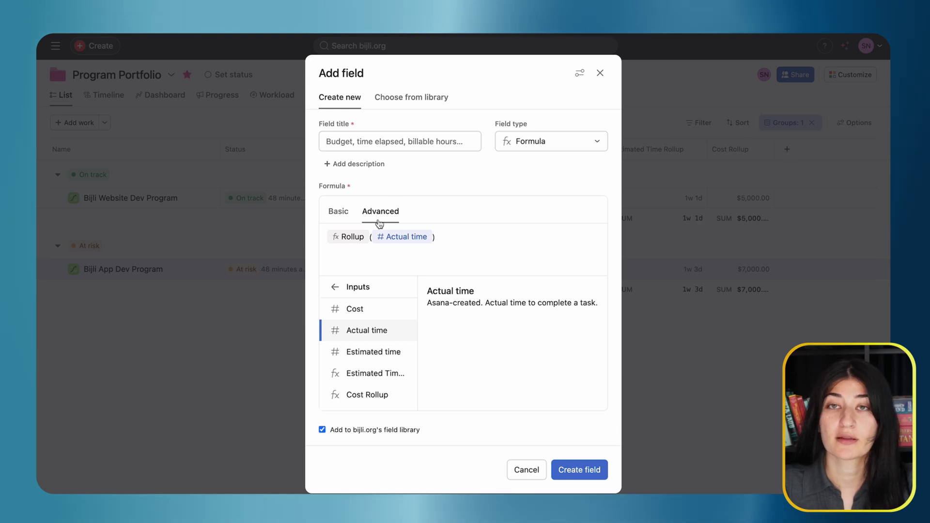
scroll(388, 374, down, 1)
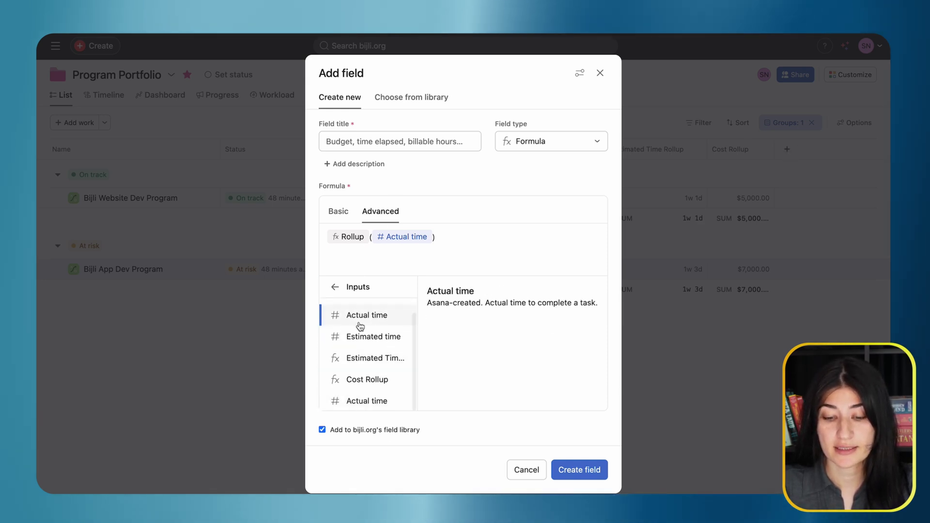
scroll(359, 335, up, 1)
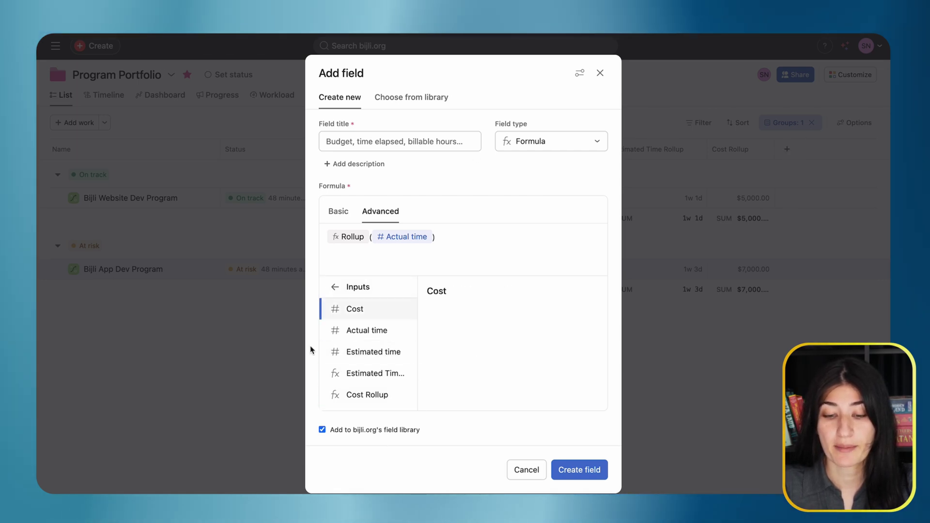
click(591, 477)
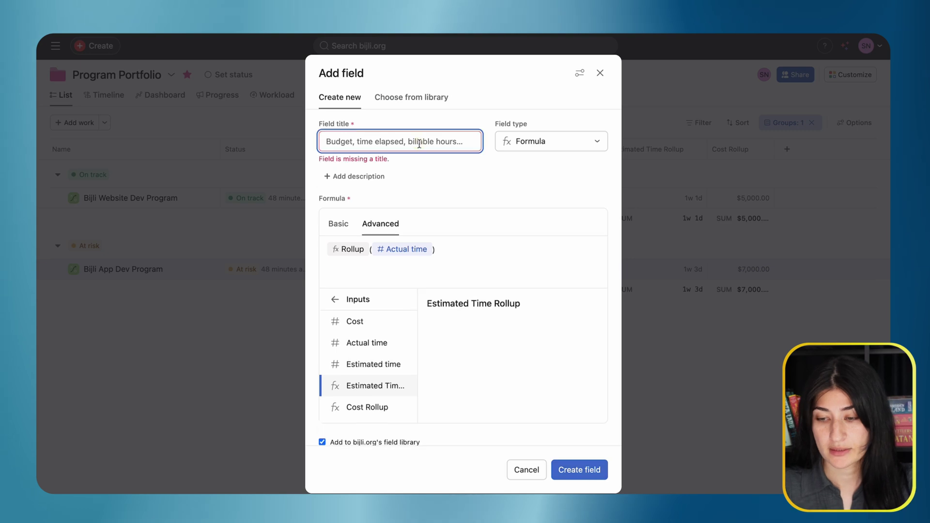
click(420, 141)
text(Actual Time Rollup)
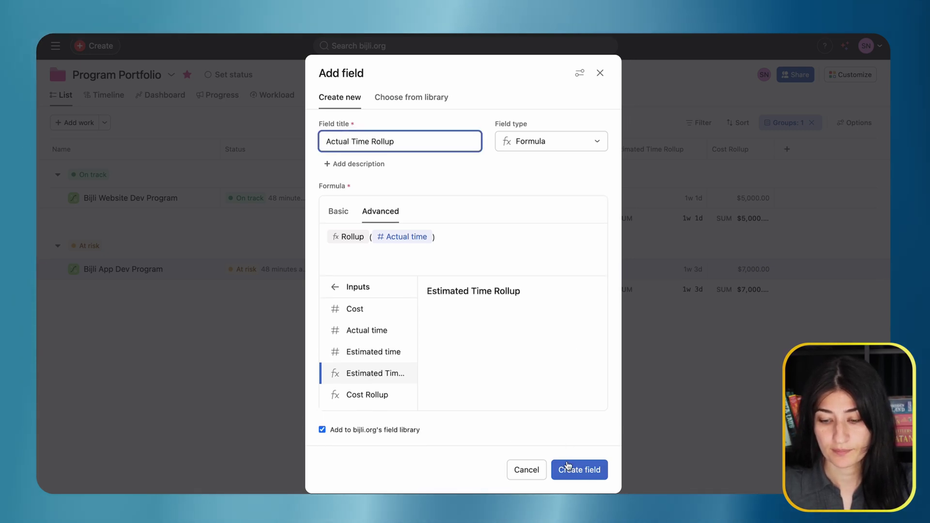
click(568, 466)
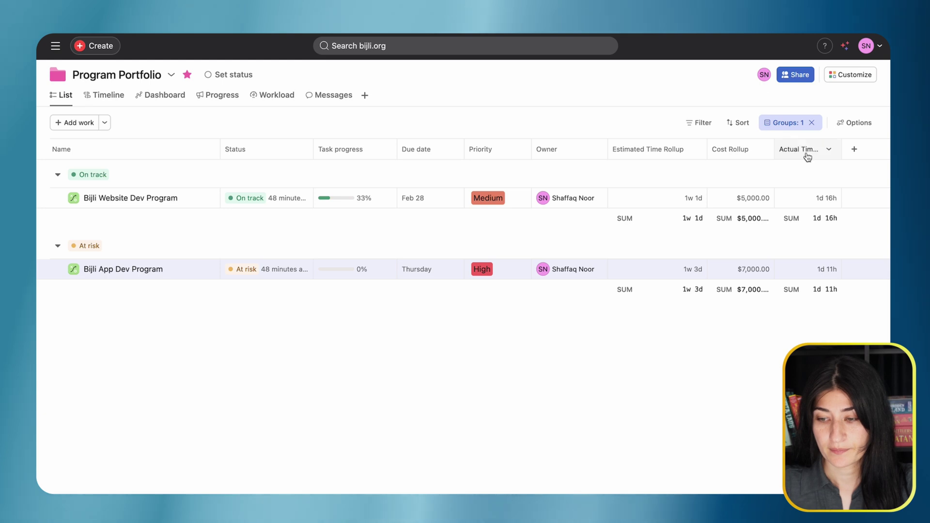
- Move the Actual Time Rollup column ahead of Cost Rollup and widen it
drag(698, 160, 701, 157)
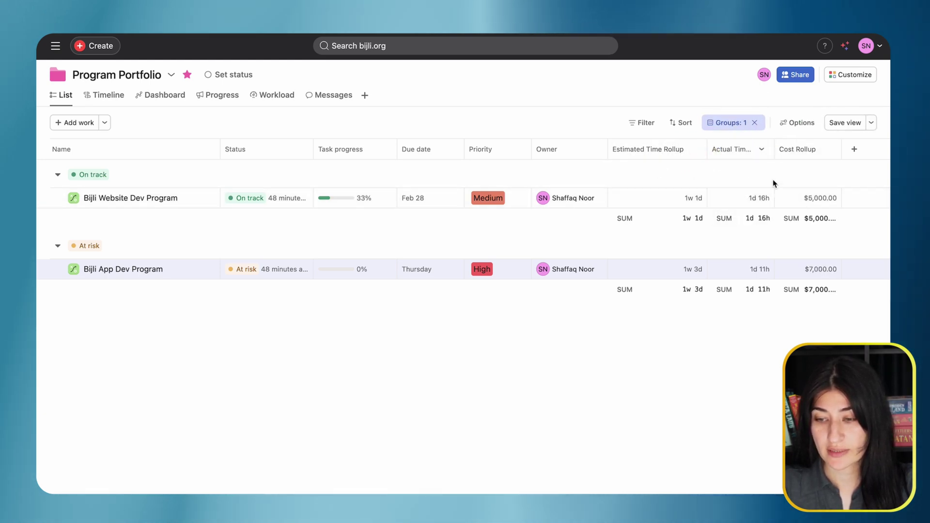
drag(774, 150, 810, 147)
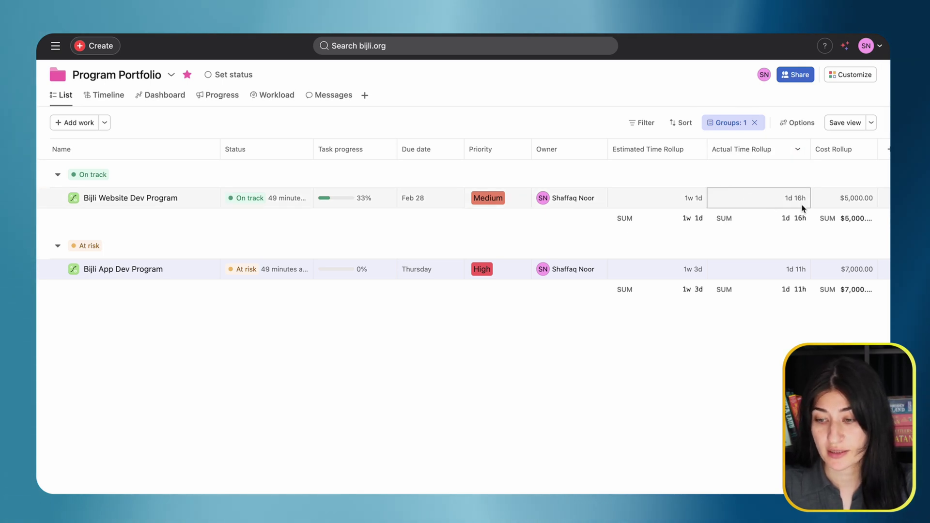
scroll(819, 198, right, 2)
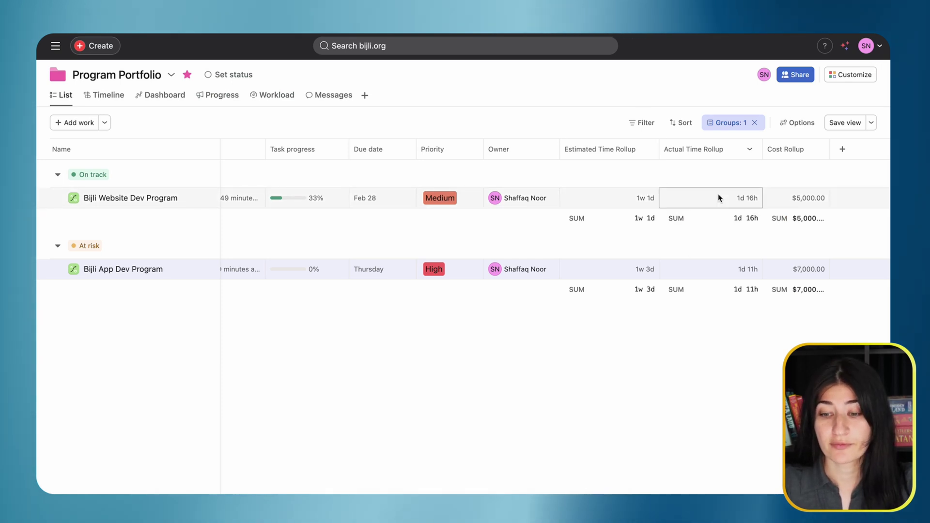
scroll(569, 197, left, 2)
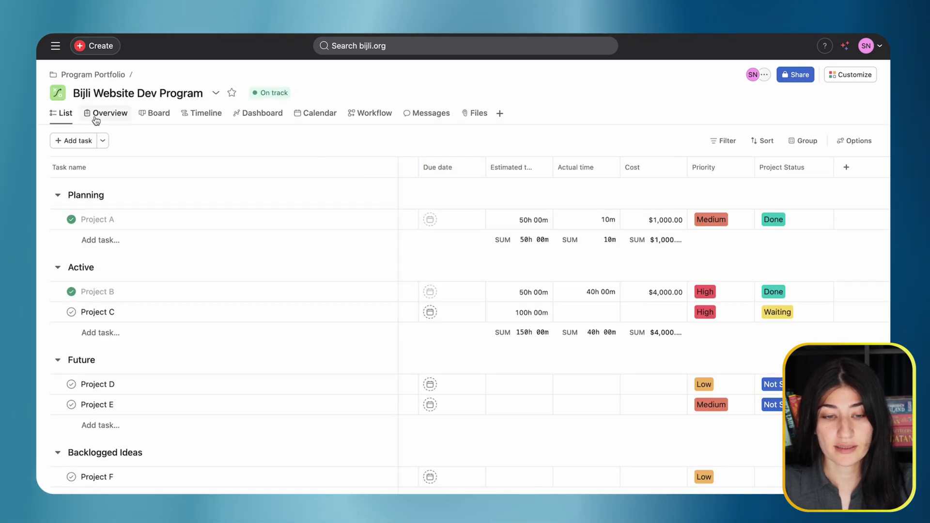
- Open the Website program's project details and scroll to its custom fields
click(217, 93)
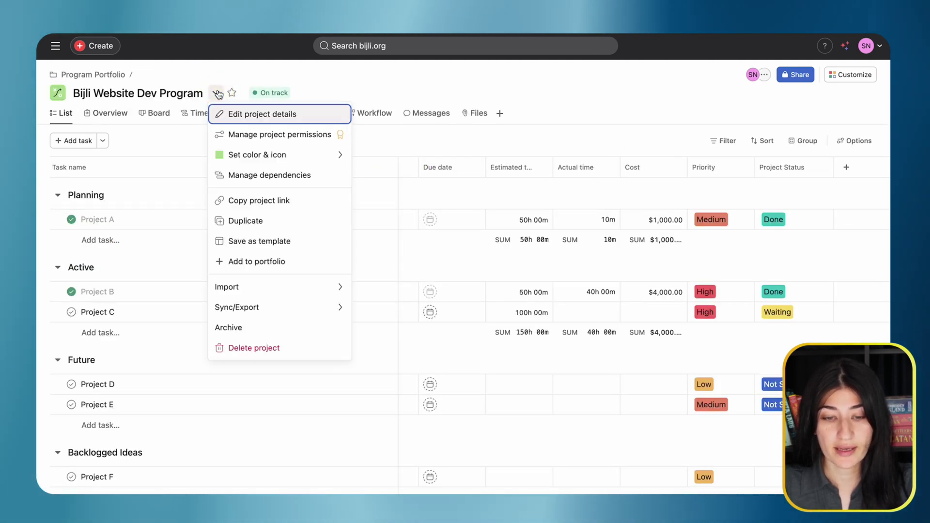
click(245, 115)
scroll(424, 301, down, 3)
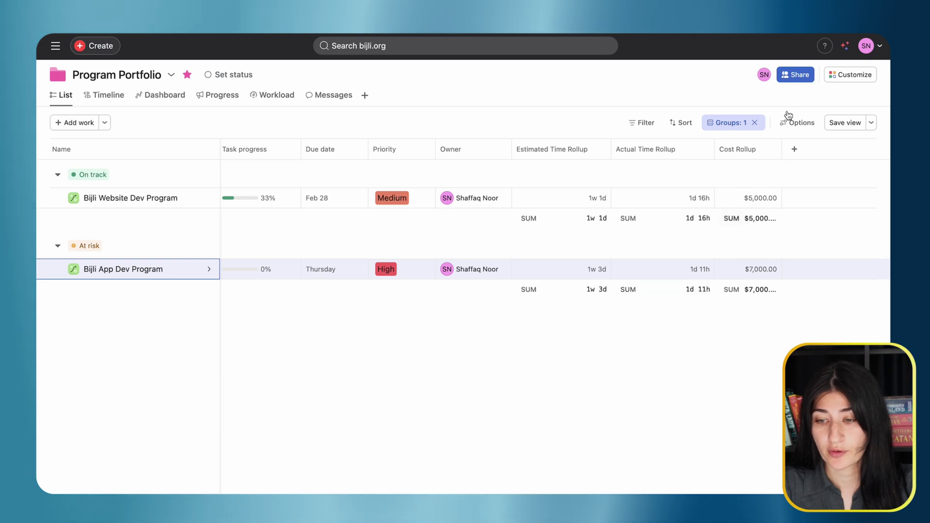
- Turn on the Cost column in the list's Show/hide columns options
click(799, 123)
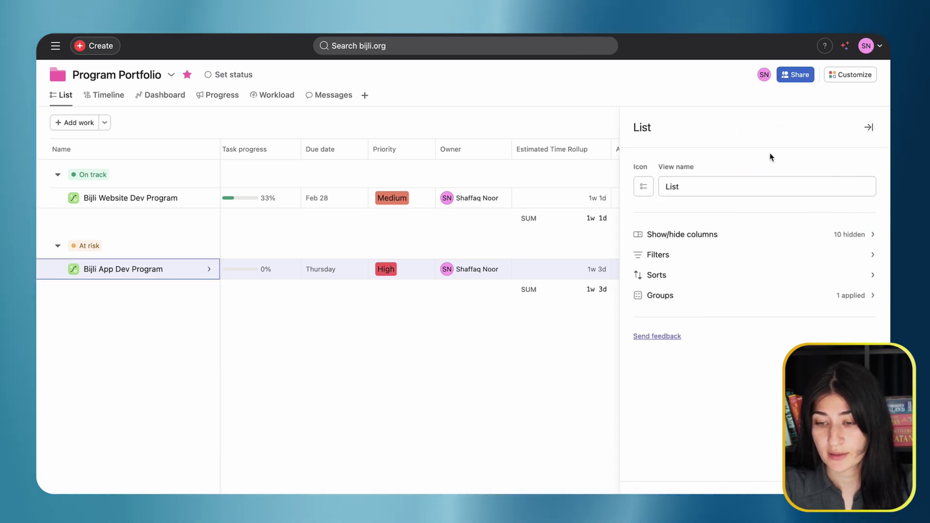
click(697, 236)
scroll(765, 297, down, 7)
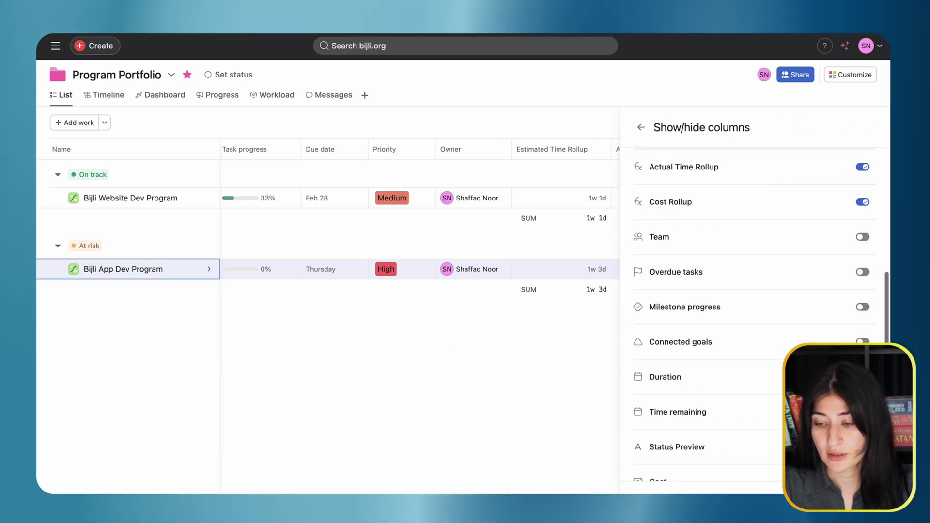
scroll(826, 247, up, 2)
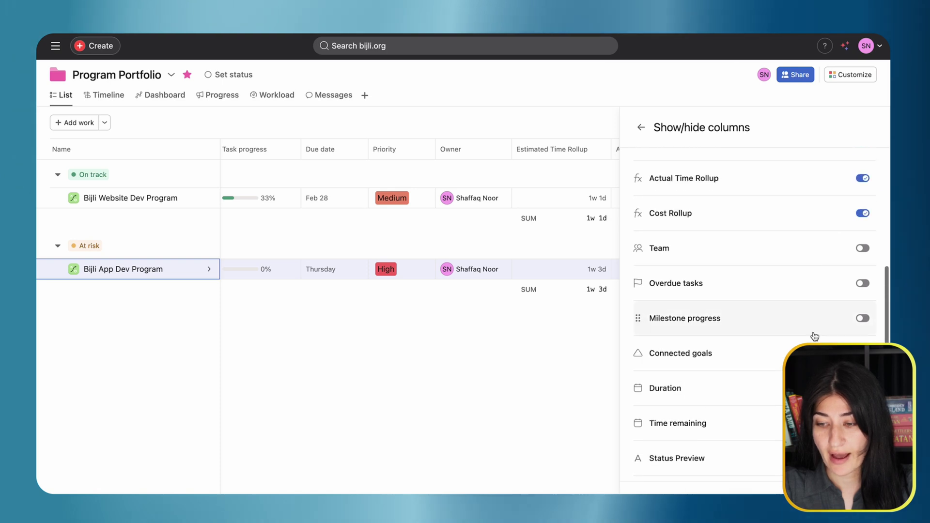
scroll(812, 334, down, 3)
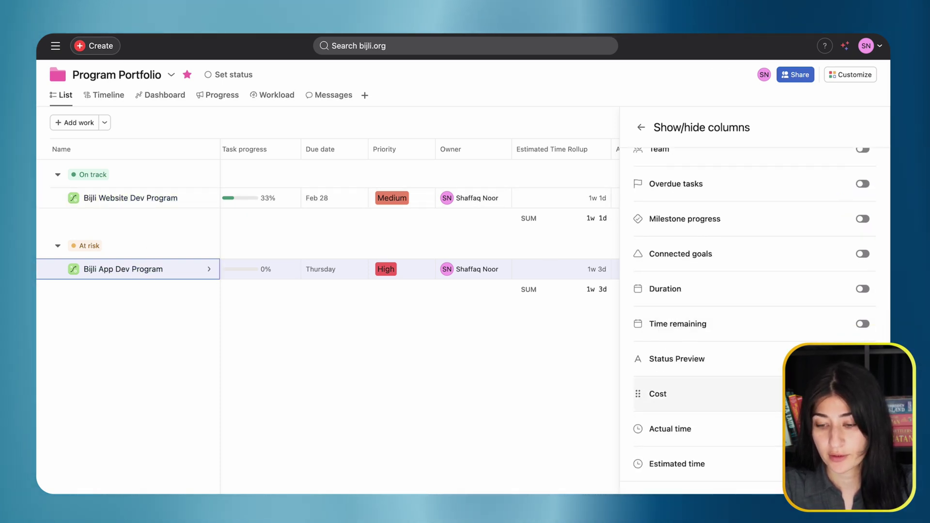
scroll(824, 394, up, 1)
scroll(824, 394, down, 1)
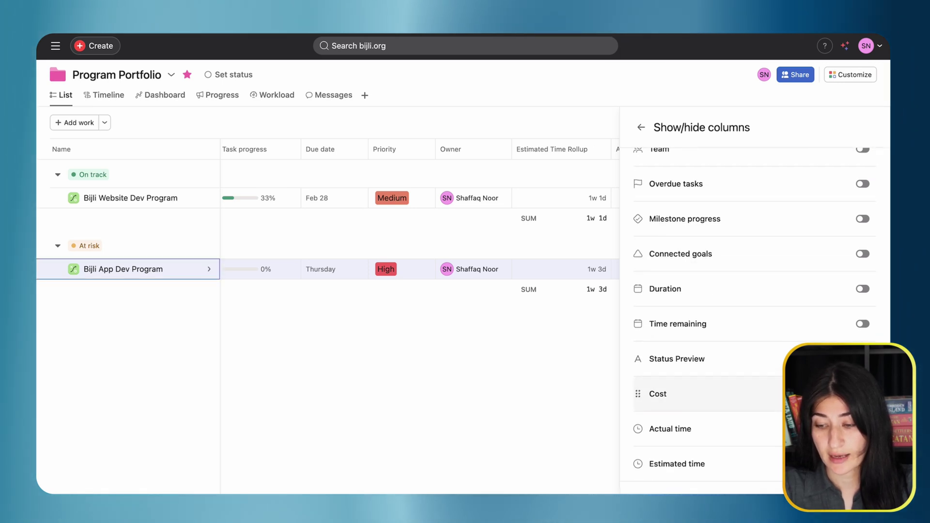
click(519, 430)
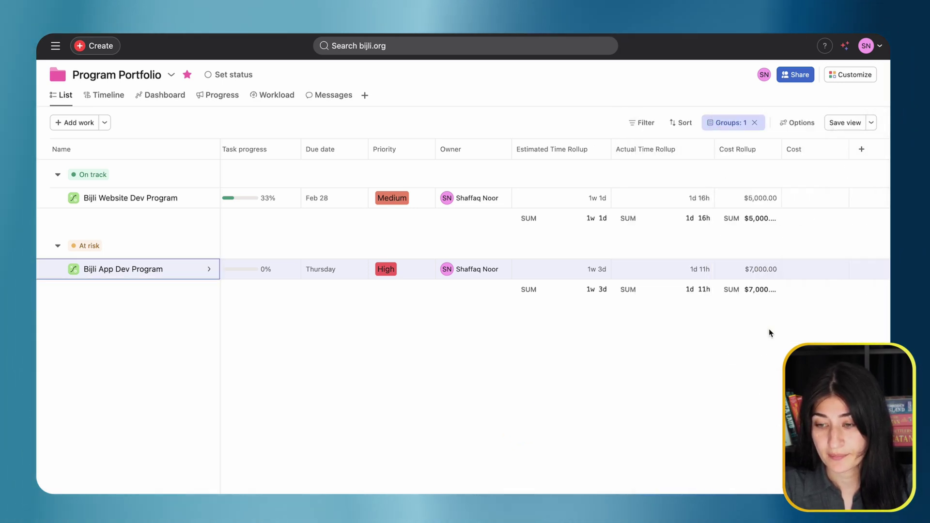
scroll(769, 328, right, 1)
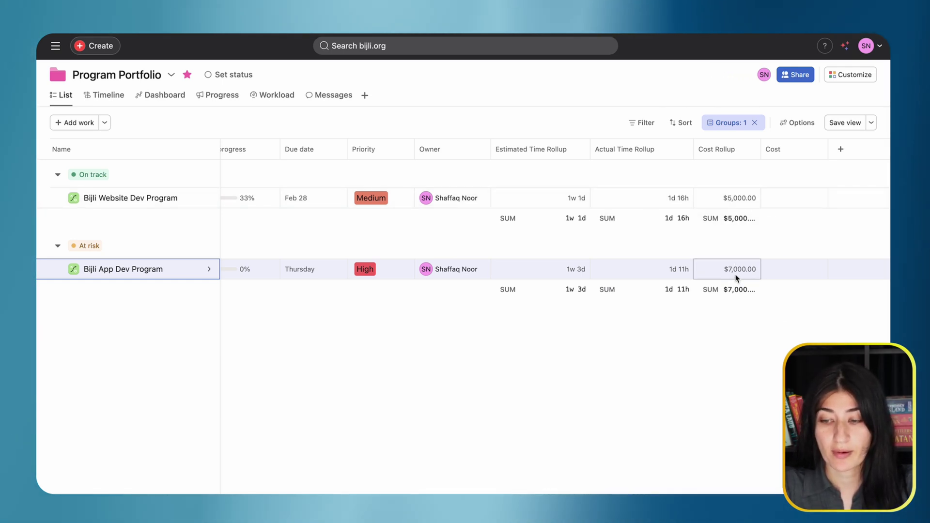
- Set the Website program's Cost to $10,000.00, then open Bijli App Dev Program
click(800, 198)
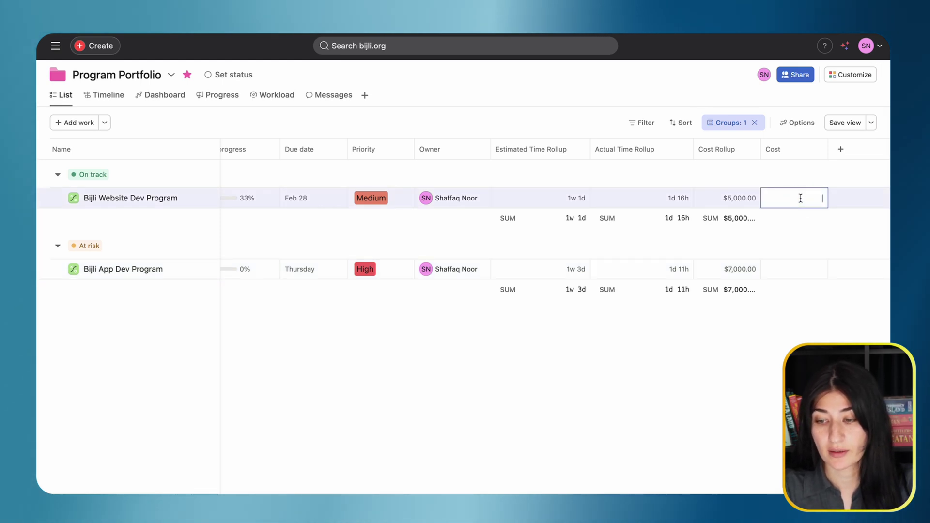
key(Return)
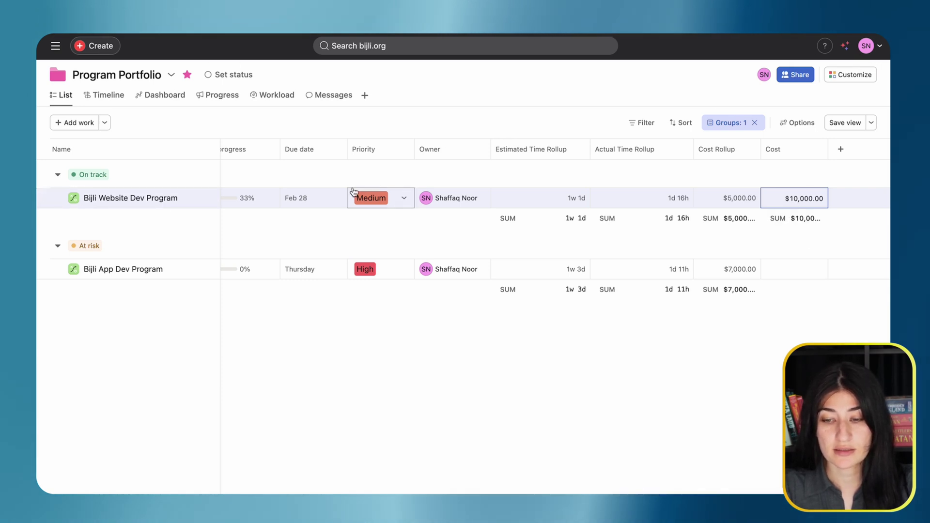
scroll(353, 194, left, 5)
click(123, 269)
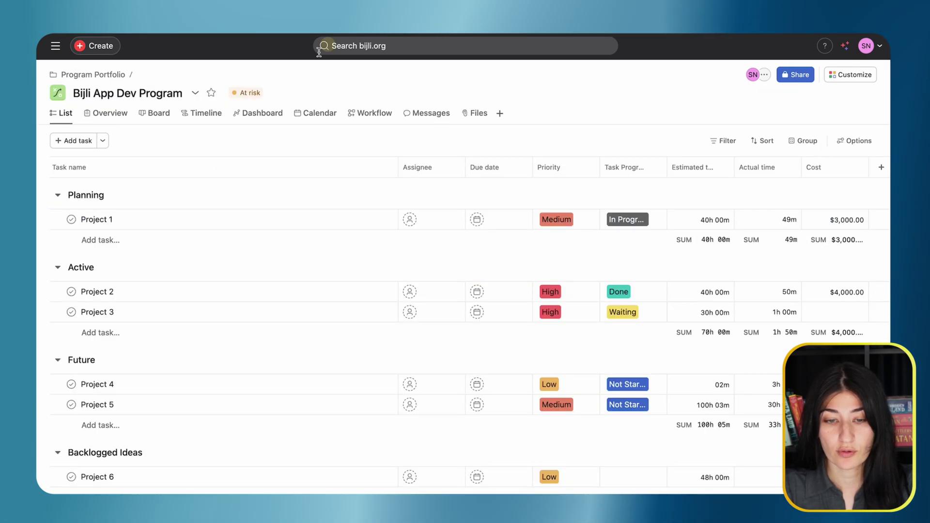
- Open the App program's project details and scroll through its custom fields
click(196, 94)
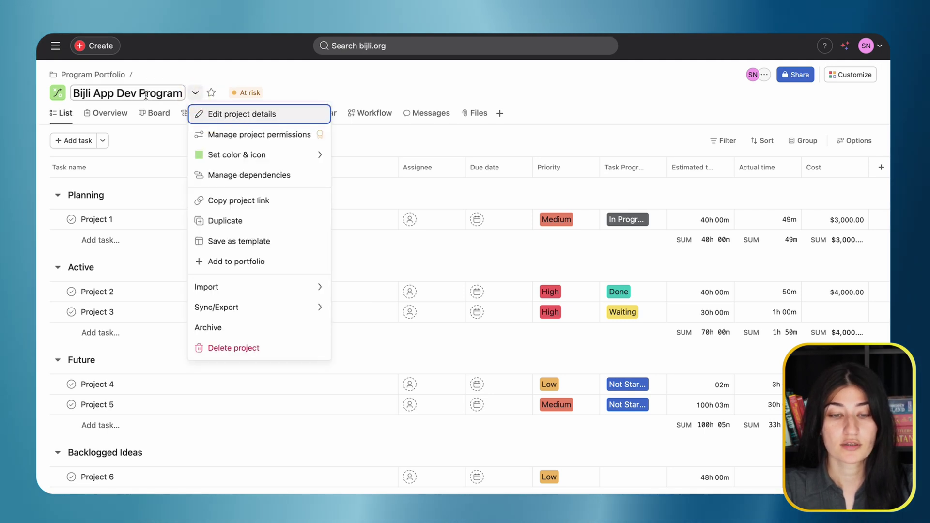
click(216, 115)
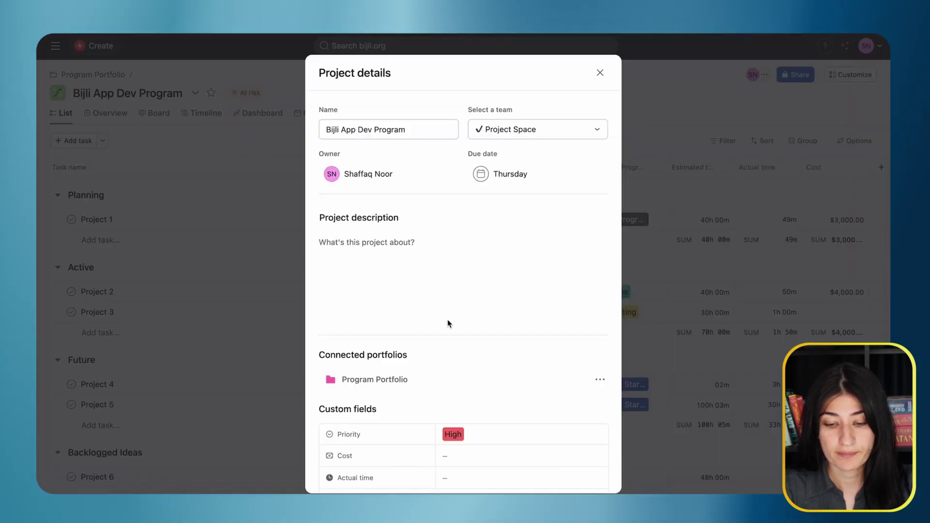
scroll(448, 324, down, 3)
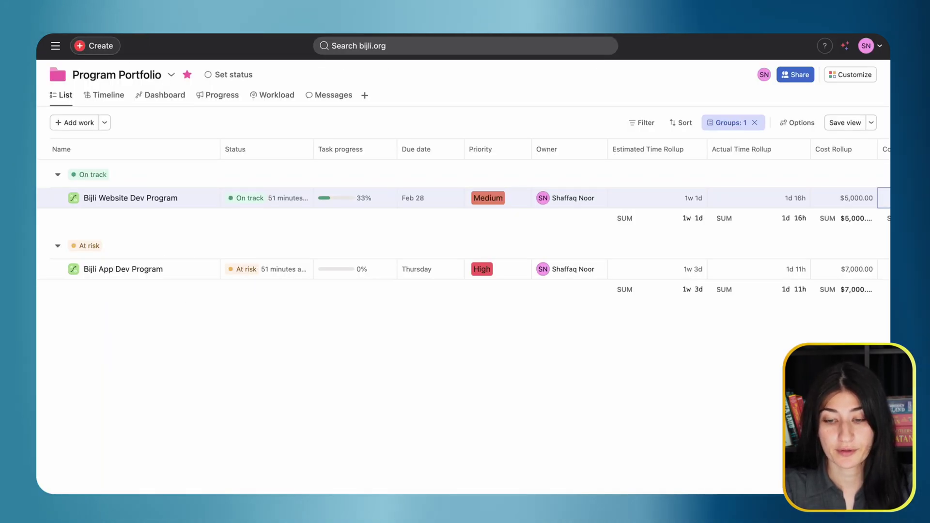
scroll(630, 252, right, 4)
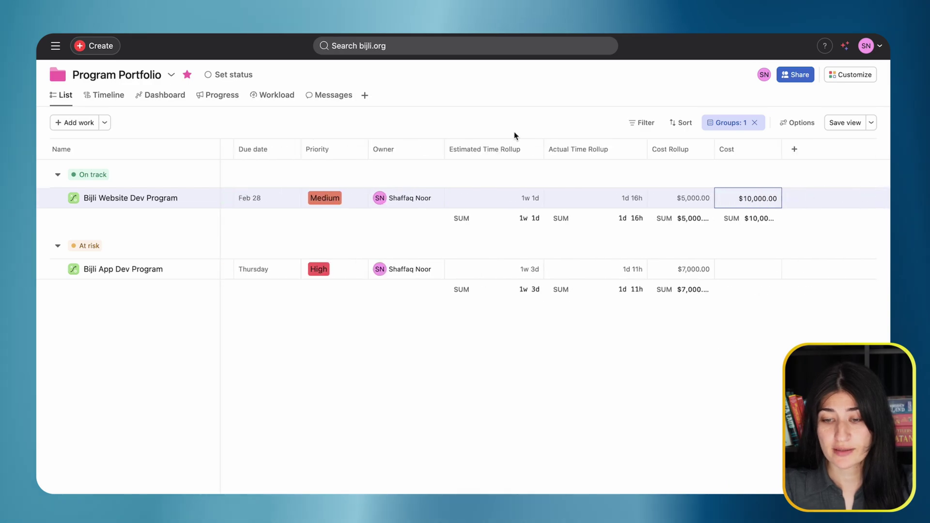